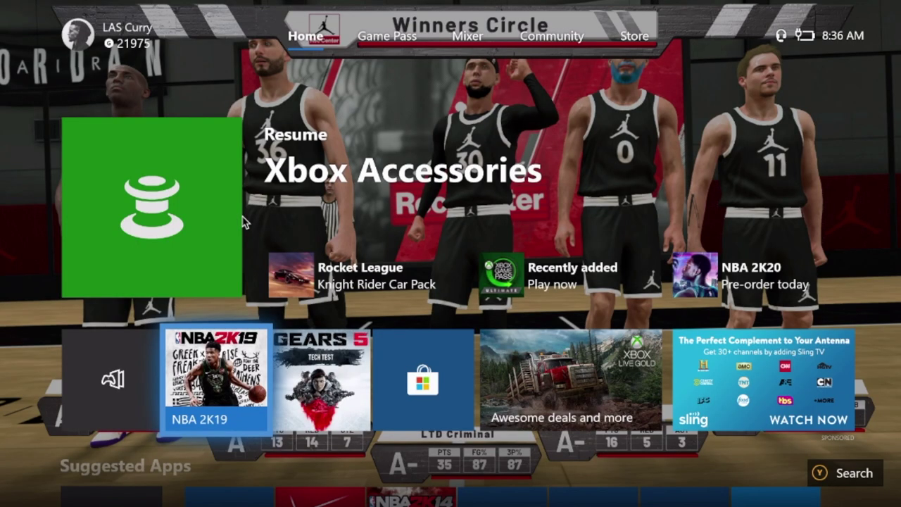
Step: From the guide, open Broadcast & capture > Broadcast and enter the Camera options
{"action": "key", "text": "super"}
{"action": "key", "text": "Right"}
{"action": "key", "text": "Right"}
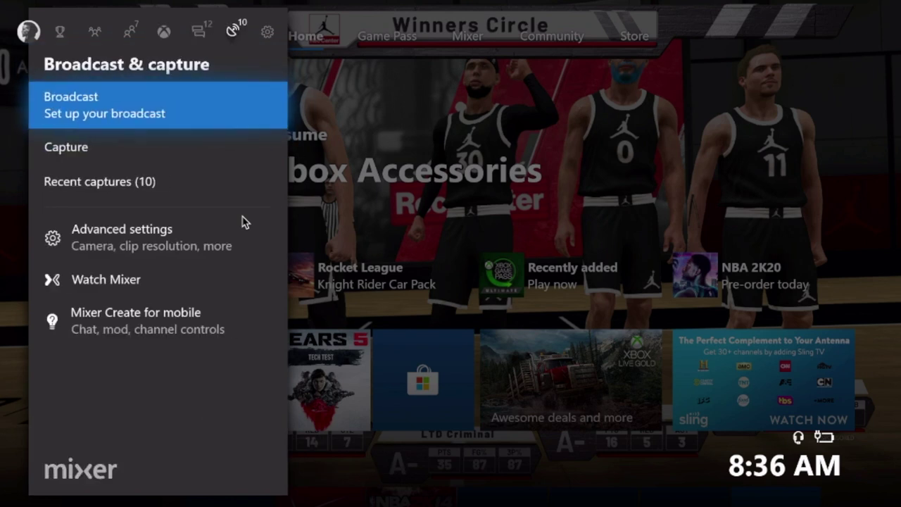
{"action": "key", "text": "Return"}
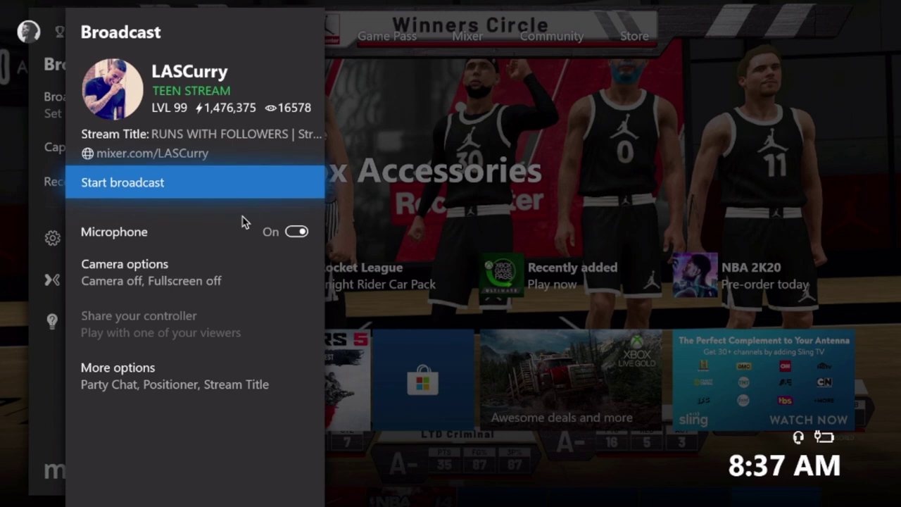
{"action": "key", "text": "Down"}
{"action": "key", "text": "Down"}
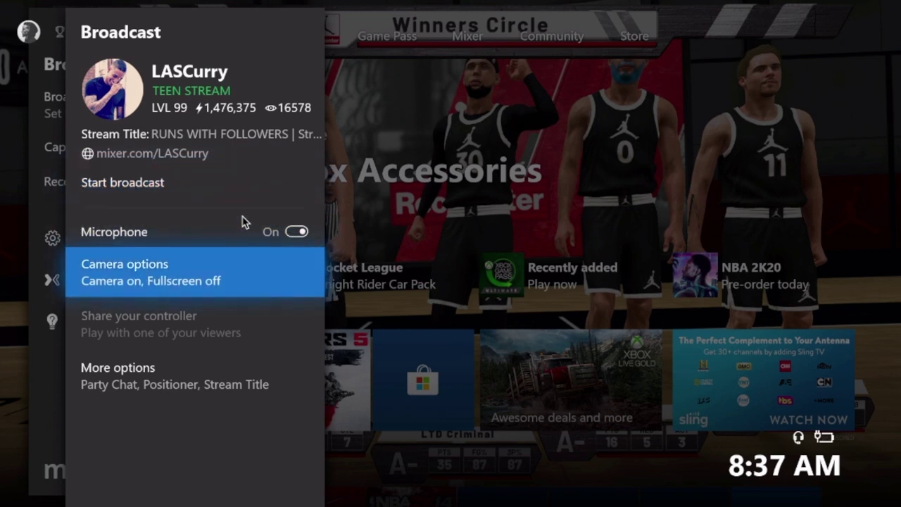
{"action": "key", "text": "Up"}
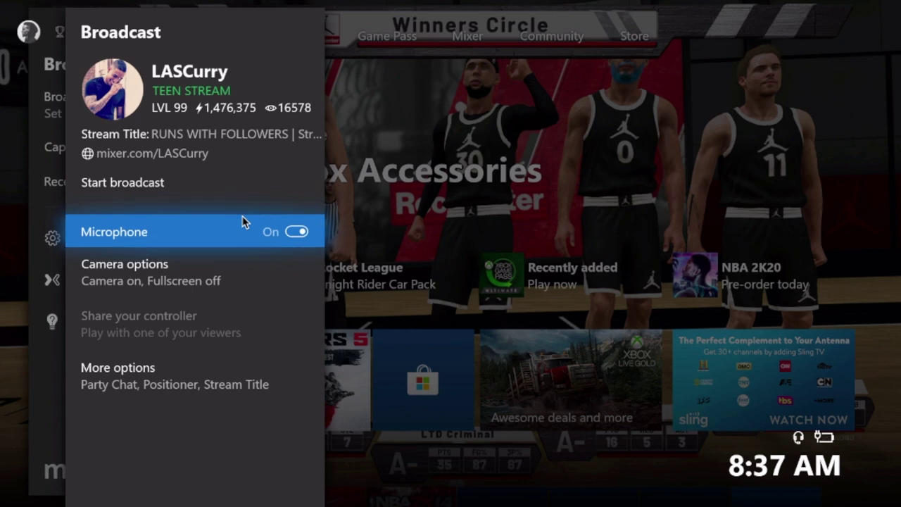
{"action": "key", "text": "Down"}
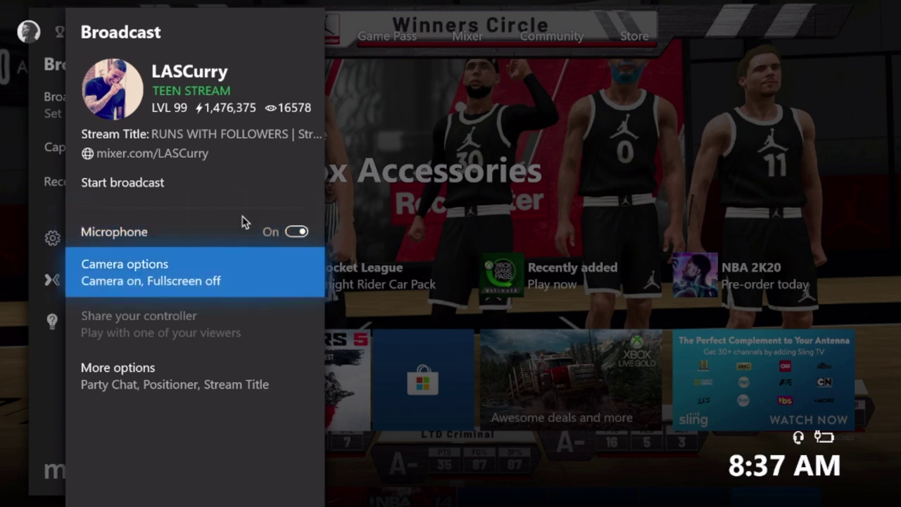
{"action": "key", "text": "Return"}
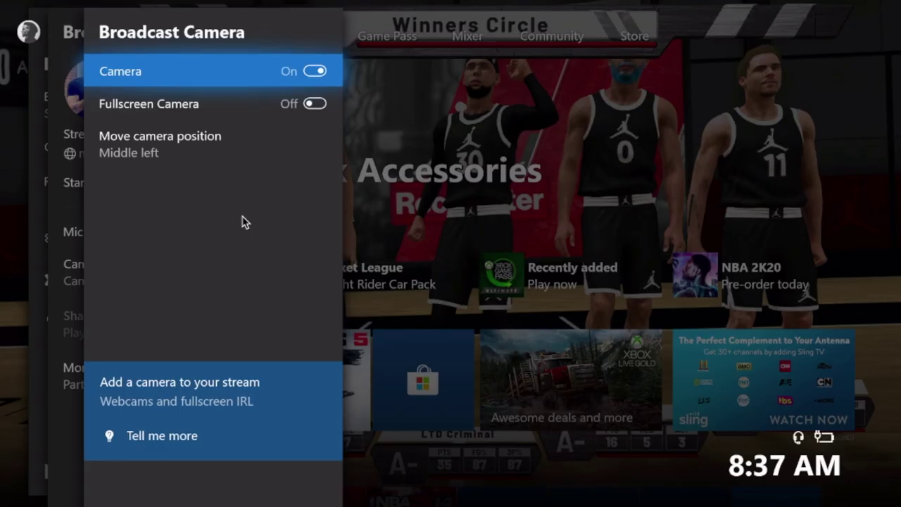
Step: In Move camera position, try the webcam at bottom-left, bottom-right, top-right and top-middle
{"action": "key", "text": "Down"}
{"action": "key", "text": "Down"}
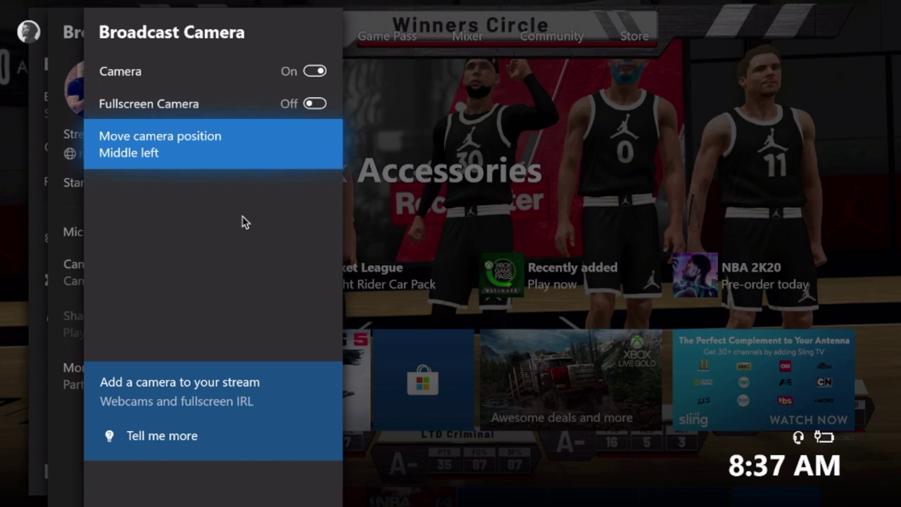
{"action": "key", "text": "Return"}
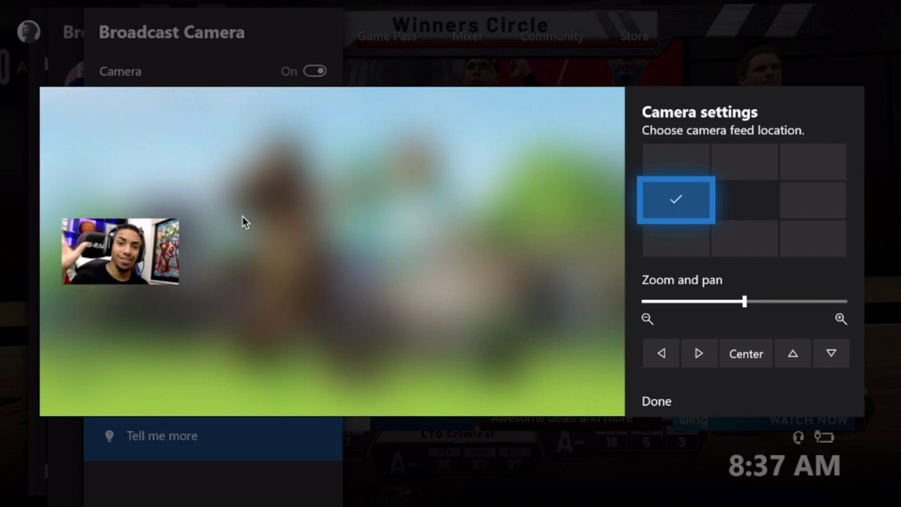
{"action": "key", "text": "Down"}
{"action": "key", "text": "Return"}
{"action": "key", "text": "Right"}
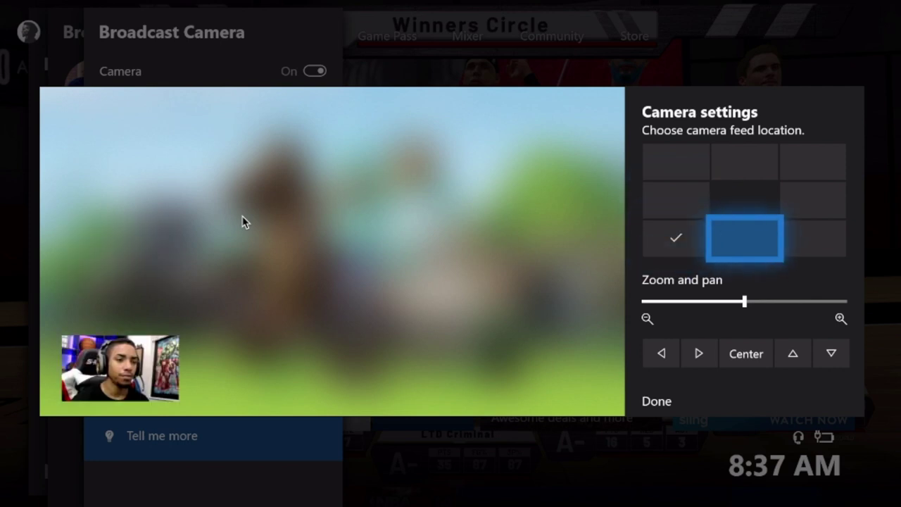
{"action": "key", "text": "Right"}
{"action": "key", "text": "Return"}
{"action": "key", "text": "Up"}
{"action": "key", "text": "Up"}
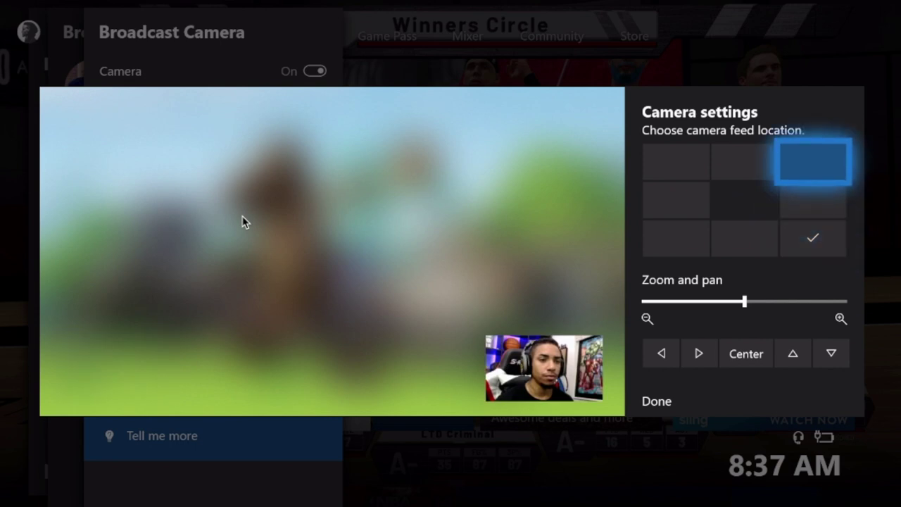
{"action": "key", "text": "Return"}
{"action": "key", "text": "Left"}
{"action": "key", "text": "Return"}
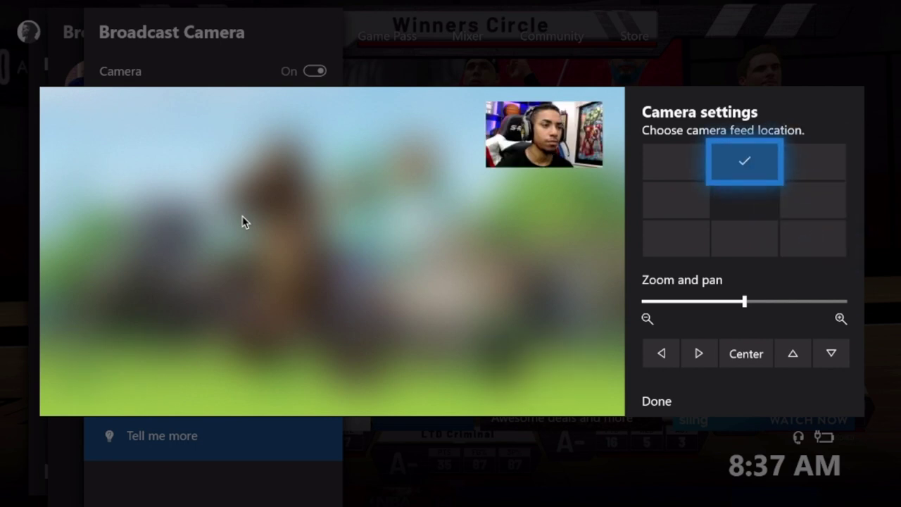
Step: Preview the webcam zoom, then re-center the view and pan it left
{"action": "key", "text": "Down"}
{"action": "key", "text": "Down"}
{"action": "key", "text": "Right"}
{"action": "key", "text": "Left"}
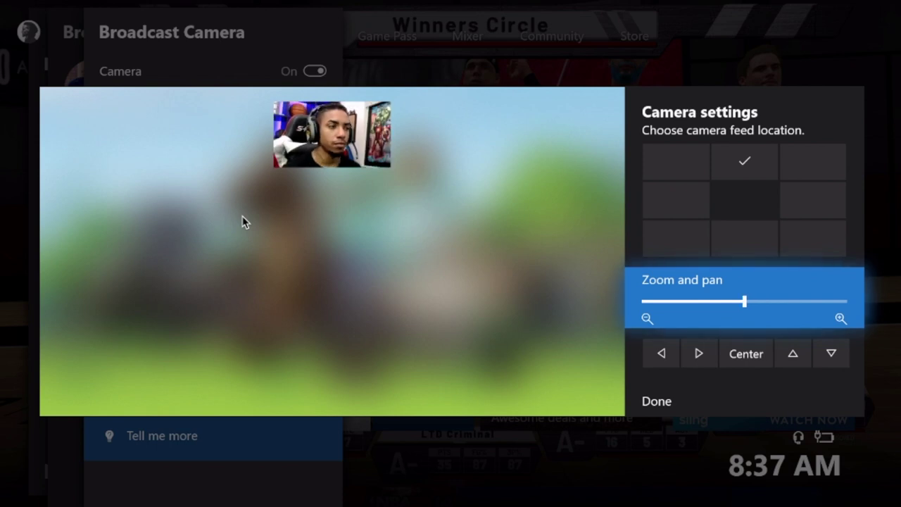
{"action": "key", "text": "Down"}
{"action": "key", "text": "Left"}
{"action": "key", "text": "Right"}
{"action": "key", "text": "Return"}
{"action": "key", "text": "Left"}
{"action": "key", "text": "Left"}
{"action": "key", "text": "Return"}
{"action": "key", "text": "Down"}
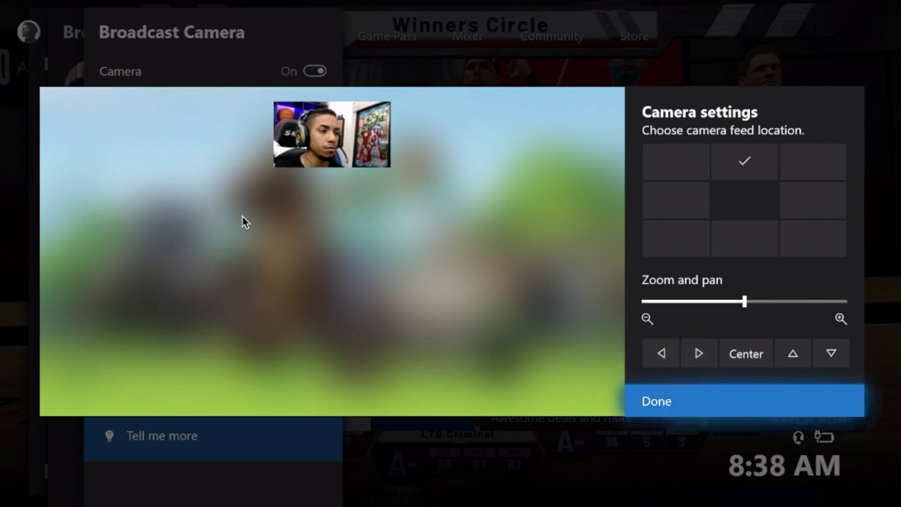
{"action": "key", "text": "Up"}
{"action": "key", "text": "Right"}
{"action": "key", "text": "Right"}
{"action": "key", "text": "Right"}
{"action": "key", "text": "Return"}
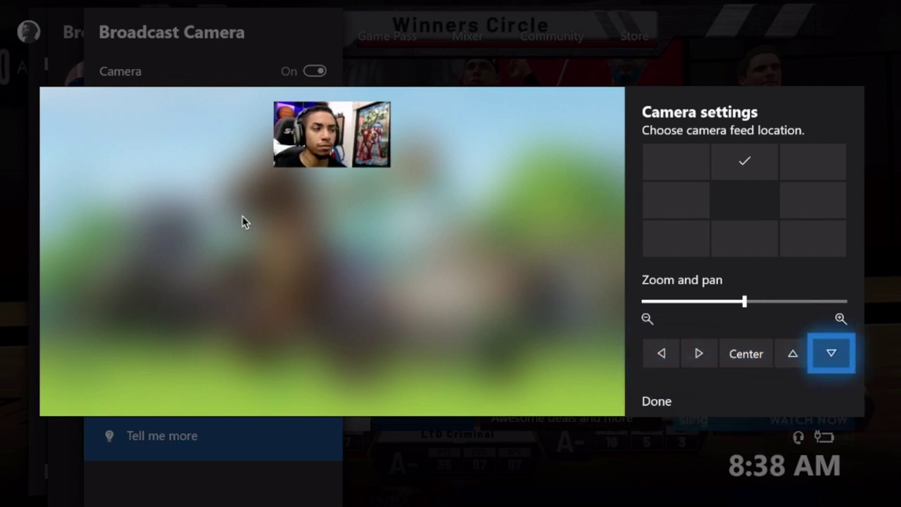
{"action": "key", "text": "Left"}
{"action": "key", "text": "Left"}
{"action": "key", "text": "Left"}
{"action": "key", "text": "Left"}
{"action": "key", "text": "Return"}
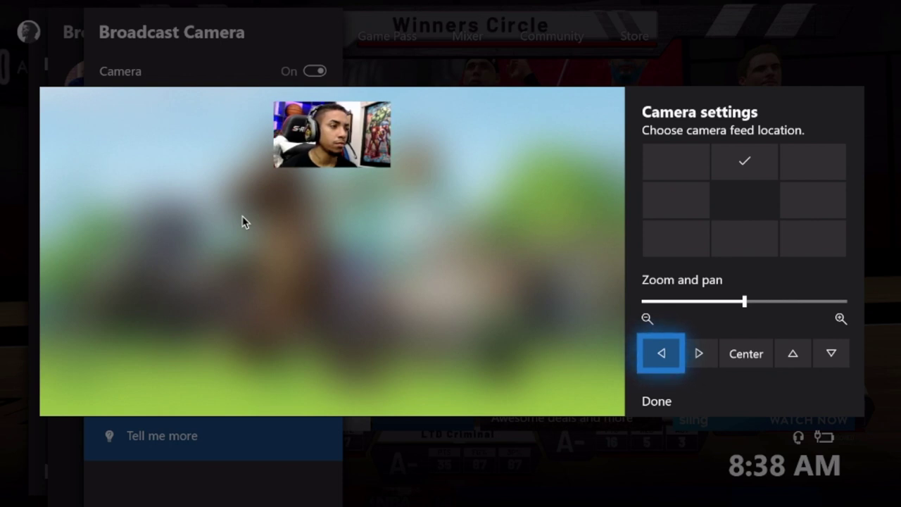
Step: Settle the webcam in the bottom-left cell, confirm with Done and return to Broadcast
{"action": "key", "text": "Up"}
{"action": "key", "text": "Up"}
{"action": "key", "text": "Right"}
{"action": "key", "text": "Right"}
{"action": "key", "text": "Return"}
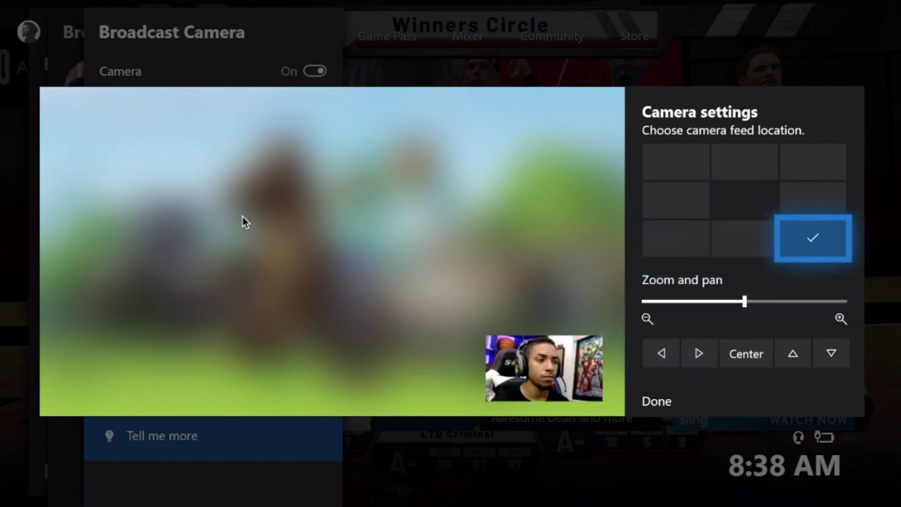
{"action": "key", "text": "Left"}
{"action": "key", "text": "Left"}
{"action": "key", "text": "Return"}
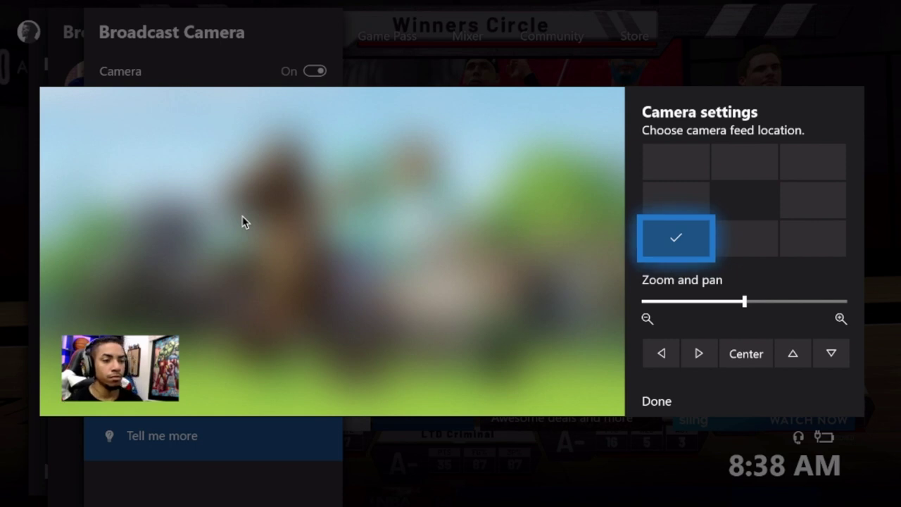
{"action": "key", "text": "Down"}
{"action": "key", "text": "Down"}
{"action": "key", "text": "Down"}
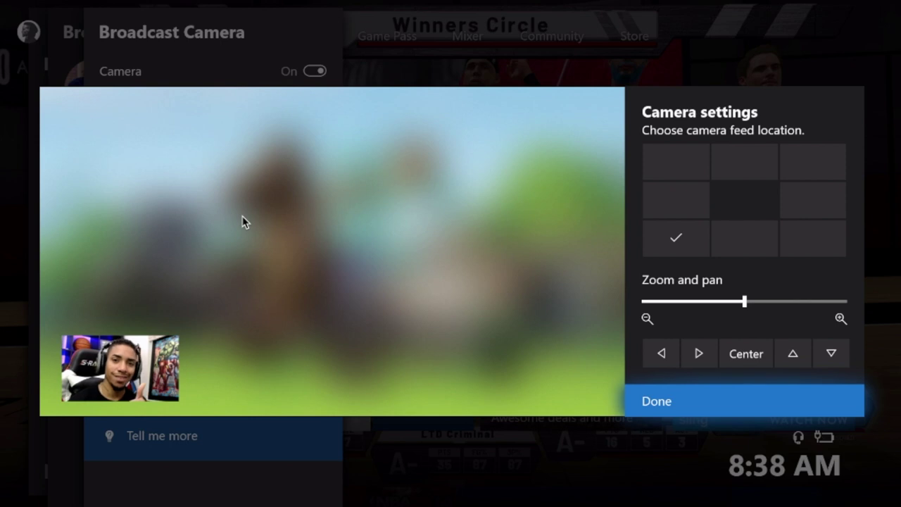
{"action": "key", "text": "Return"}
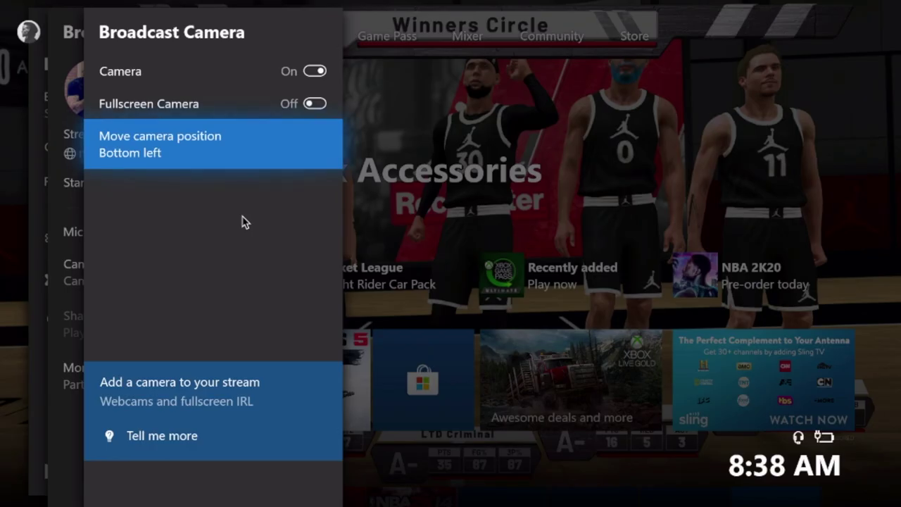
{"action": "key", "text": "Escape"}
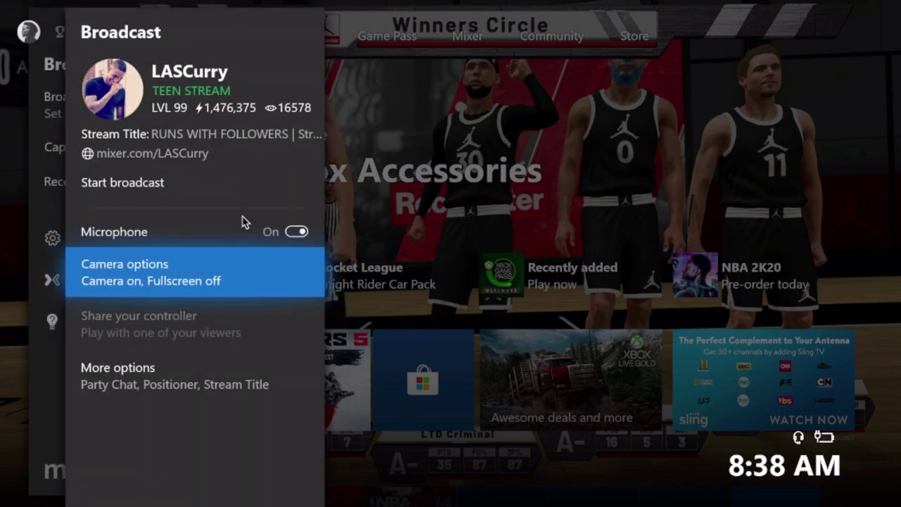
Step: In the additional broadcast options, turn chat on for the broadcast
{"action": "key", "text": "Down"}
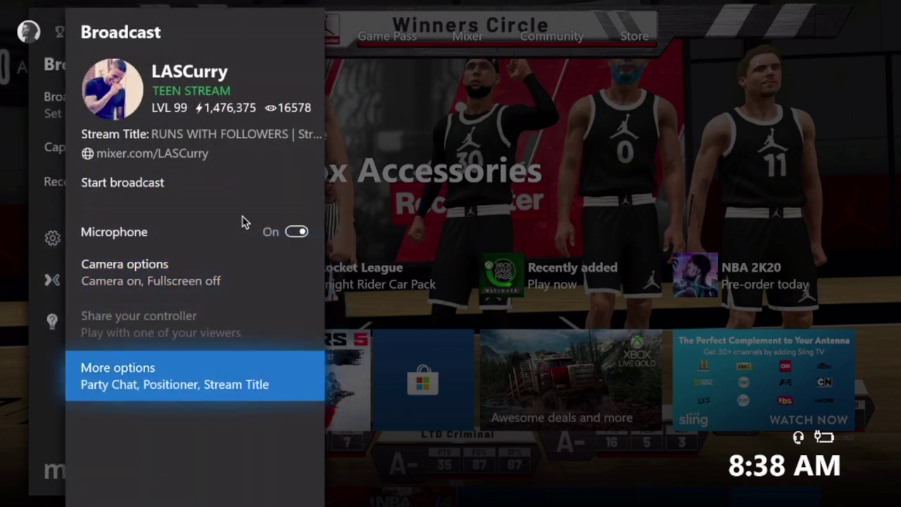
{"action": "key", "text": "Return"}
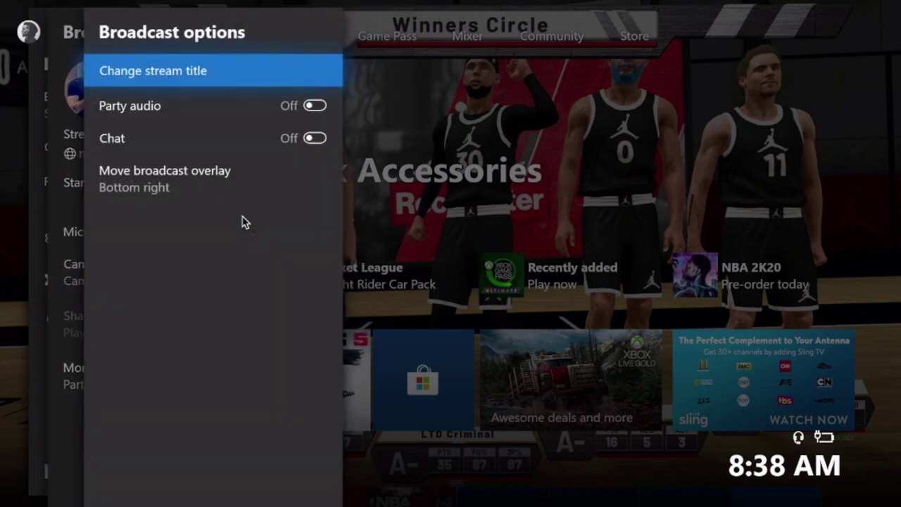
{"action": "key", "text": "Down"}
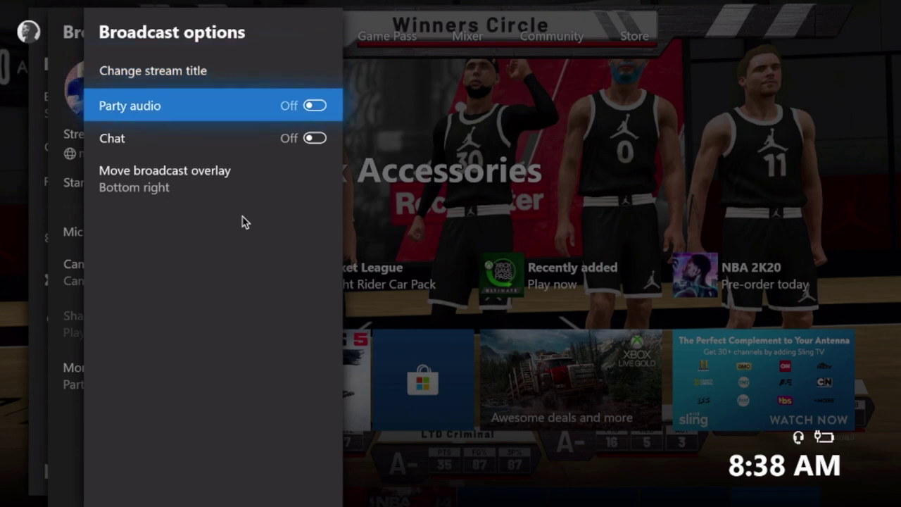
{"action": "key", "text": "Down"}
{"action": "key", "text": "Return"}
Step: Try the broadcast overlay at bottom-left, middle-left, top-left and top-right
{"action": "key", "text": "Down"}
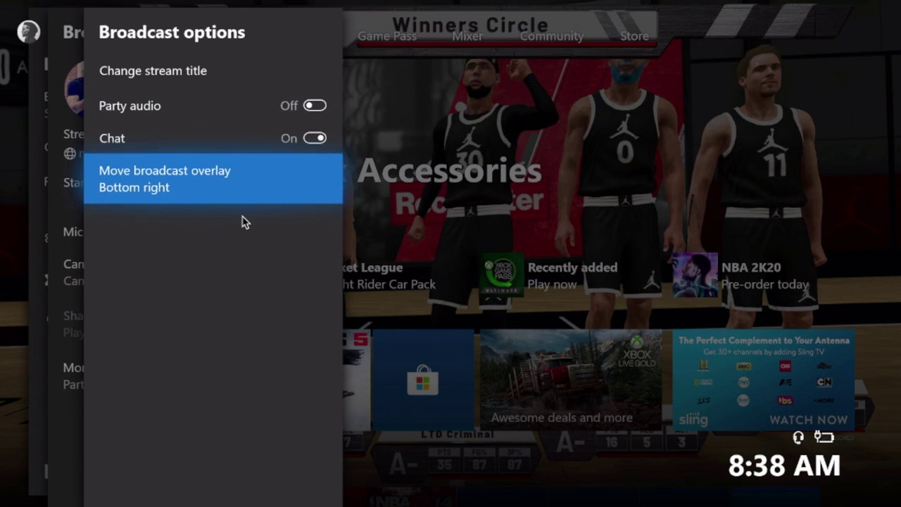
{"action": "key", "text": "Return"}
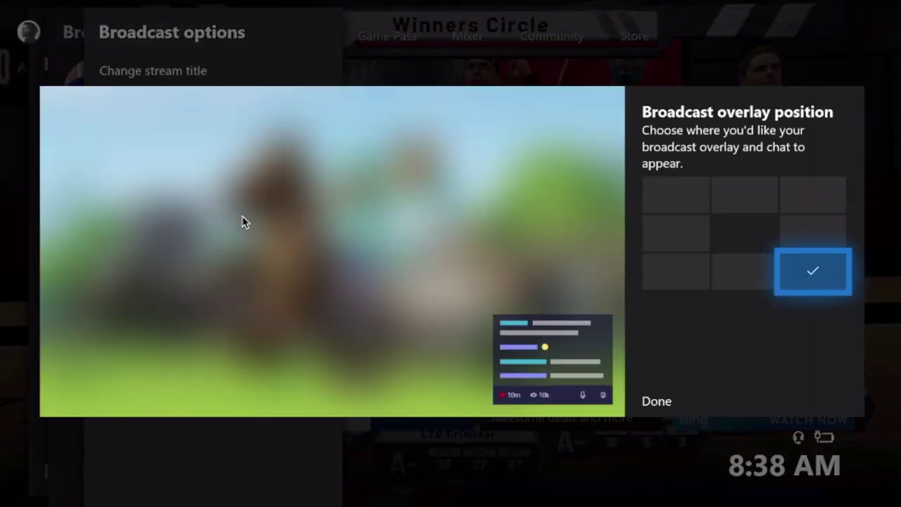
{"action": "key", "text": "Left"}
{"action": "key", "text": "Left"}
{"action": "key", "text": "Return"}
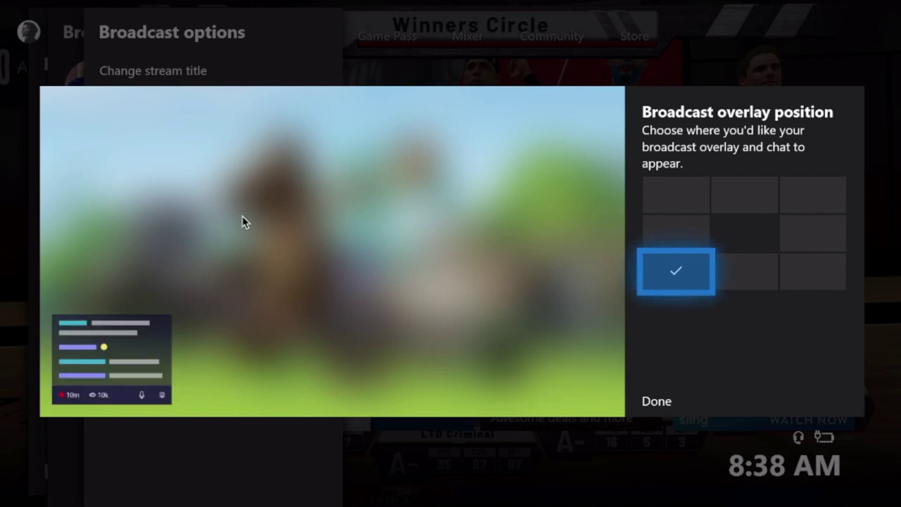
{"action": "key", "text": "Up"}
{"action": "key", "text": "Return"}
{"action": "key", "text": "Up"}
{"action": "key", "text": "Return"}
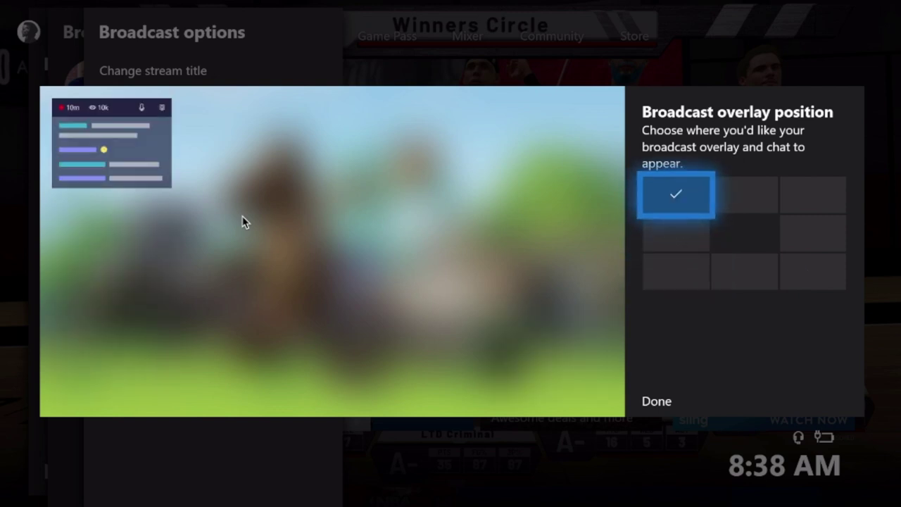
{"action": "key", "text": "Right"}
{"action": "key", "text": "Right"}
{"action": "key", "text": "Return"}
Step: Put the overlay back at bottom right, confirm with Done and close the guide
{"action": "key", "text": "Down"}
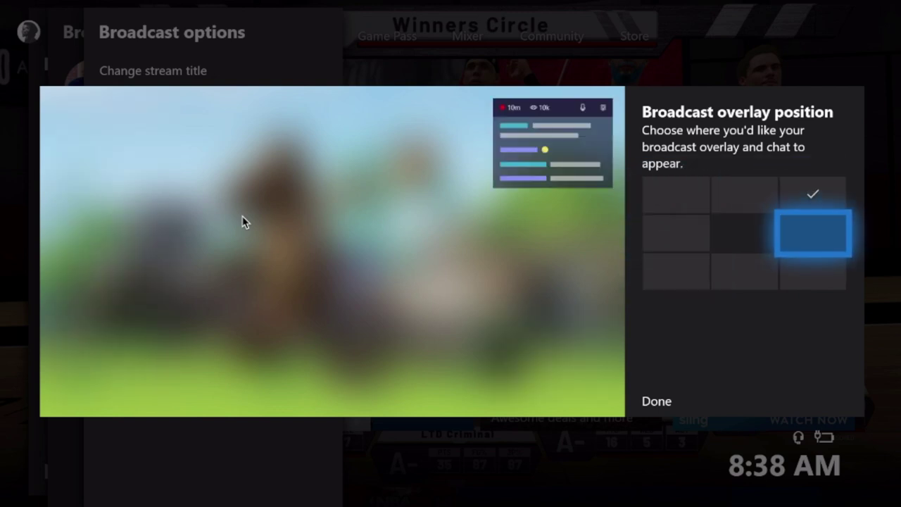
{"action": "key", "text": "Down"}
{"action": "key", "text": "Return"}
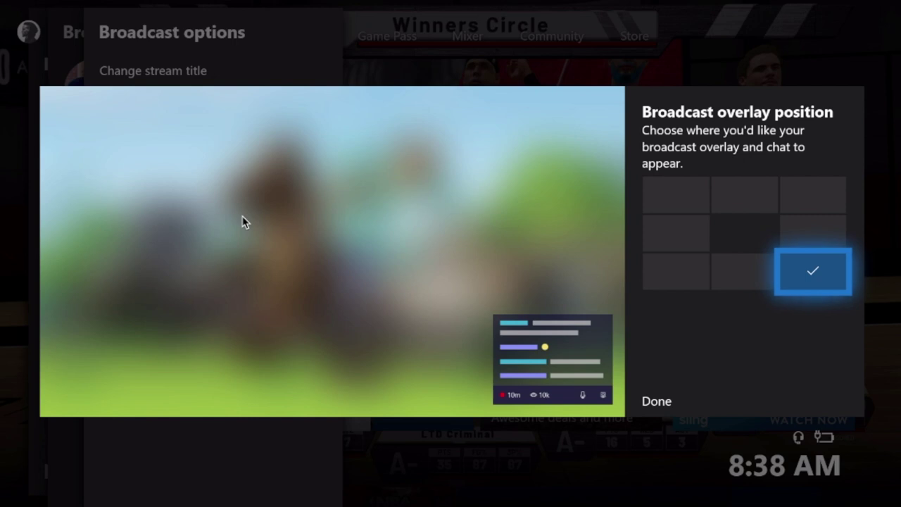
{"action": "key", "text": "Down"}
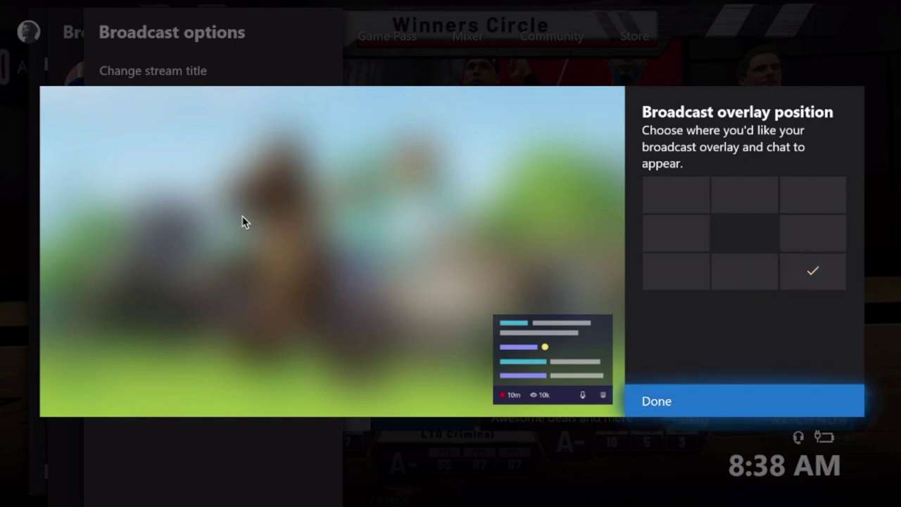
{"action": "key", "text": "Return"}
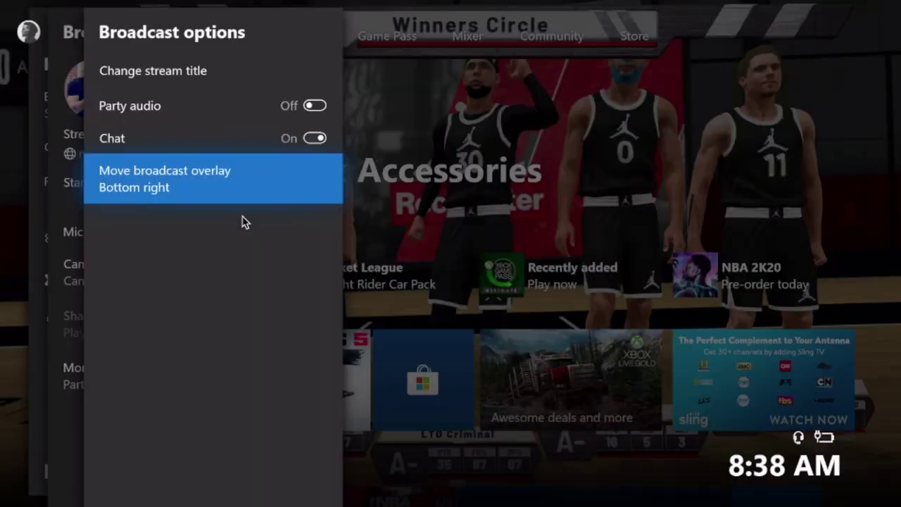
{"action": "key", "text": "Escape"}
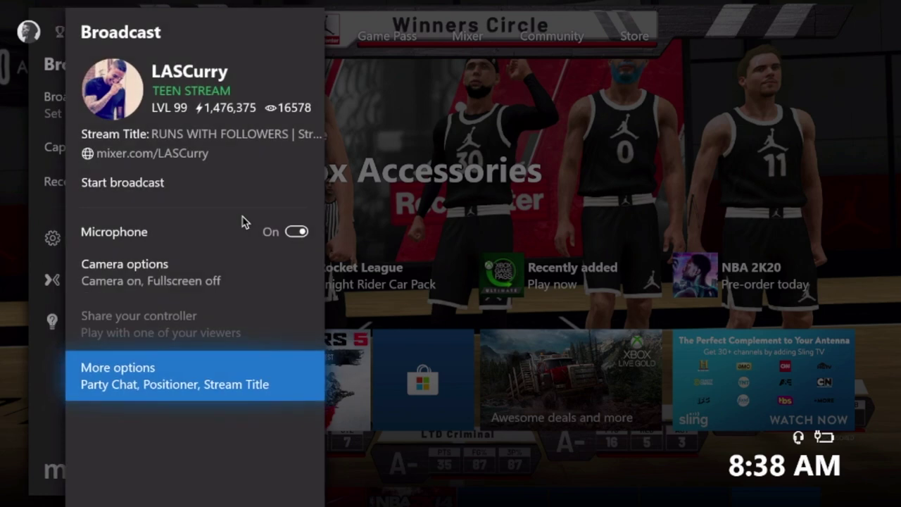
{"action": "key", "text": "Escape"}
{"action": "key", "text": "Escape"}
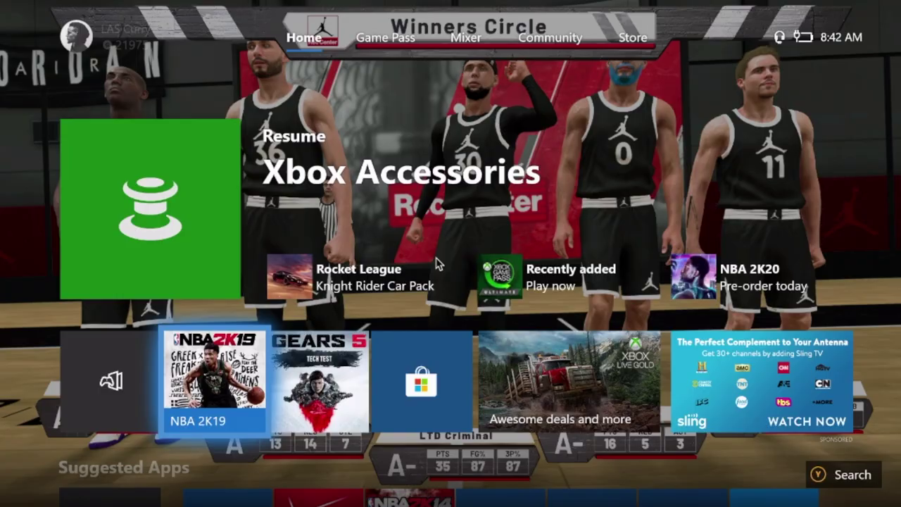
{"action": "key", "text": "super"}
Step: Review the stream title 'RUNS WITH FOLLOWERS | Stream Day #85 | Elite 3 Pure Sharp' and keep it unchanged
{"action": "key", "text": "Right"}
{"action": "key", "text": "Right"}
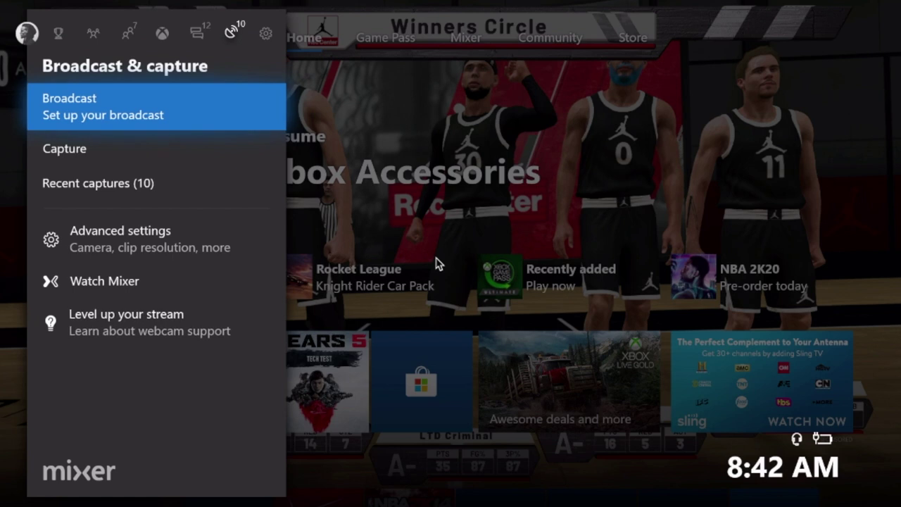
{"action": "key", "text": "Return"}
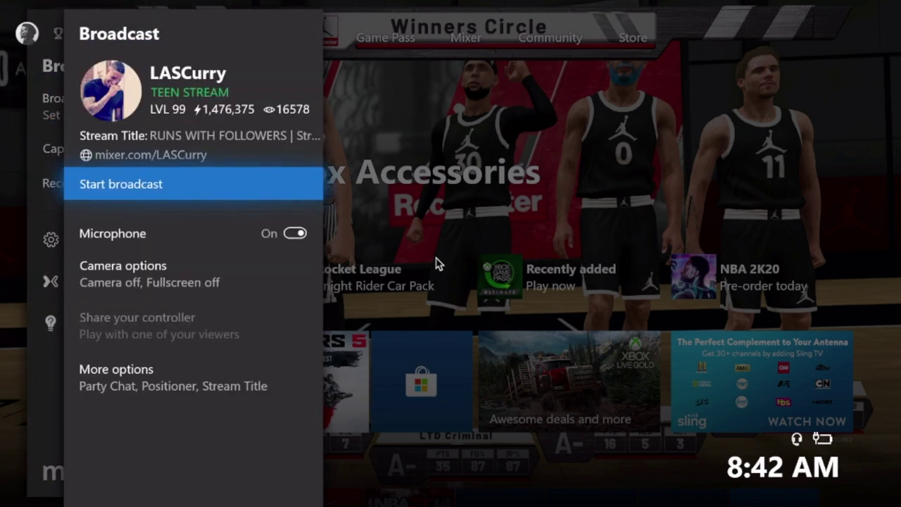
{"action": "key", "text": "Down"}
{"action": "key", "text": "Down"}
{"action": "key", "text": "Down"}
{"action": "key", "text": "Return"}
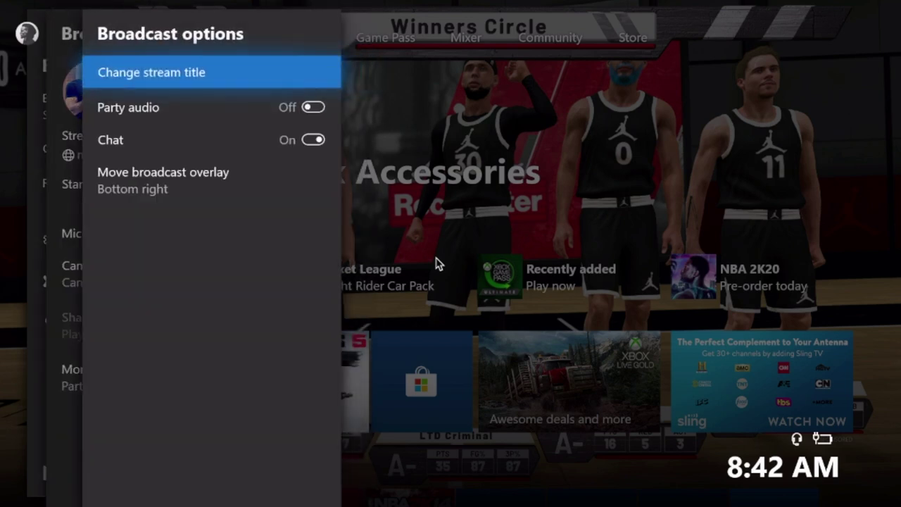
{"action": "key", "text": "Return"}
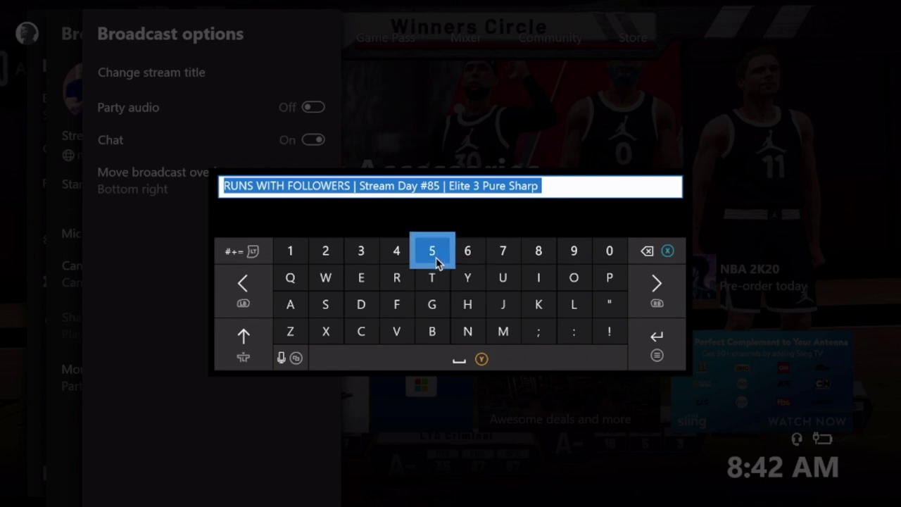
{"action": "key", "text": "Escape"}
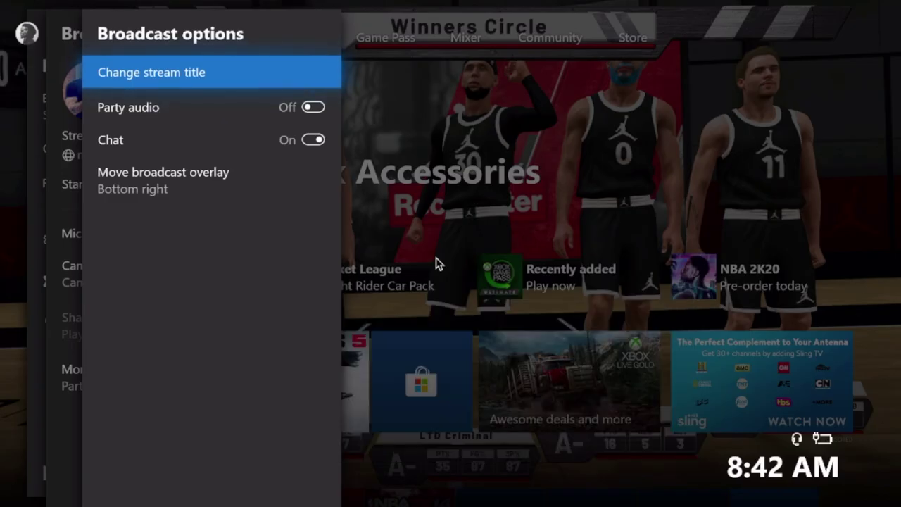
{"action": "key", "text": "Escape"}
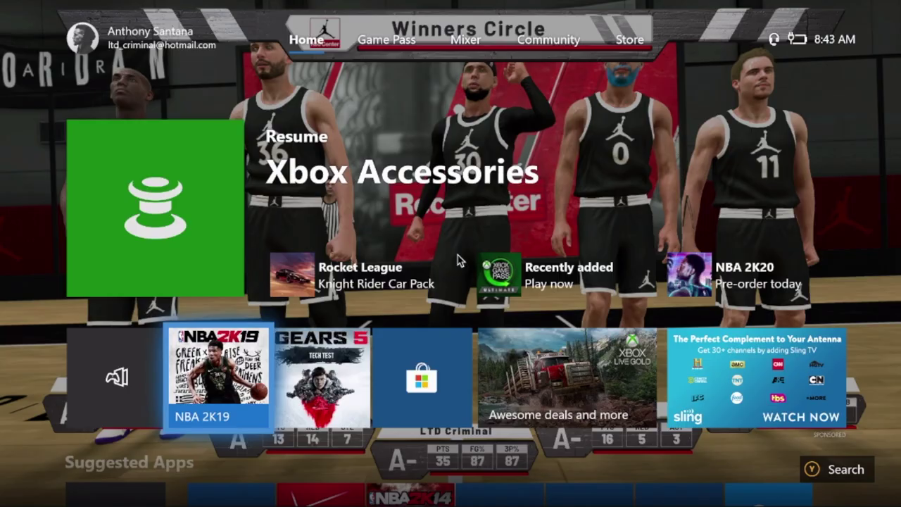
Step: Launch NBA 2K19 from its Home tile
{"action": "key", "text": "Return"}
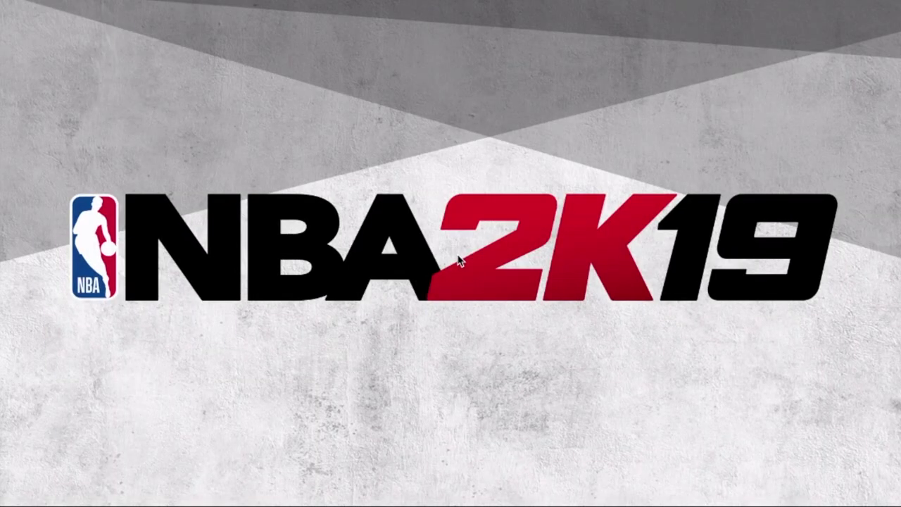
Step: Over NBA 2K19, open Broadcast & capture > Broadcast from the guide, retrying once
{"action": "key", "text": "super"}
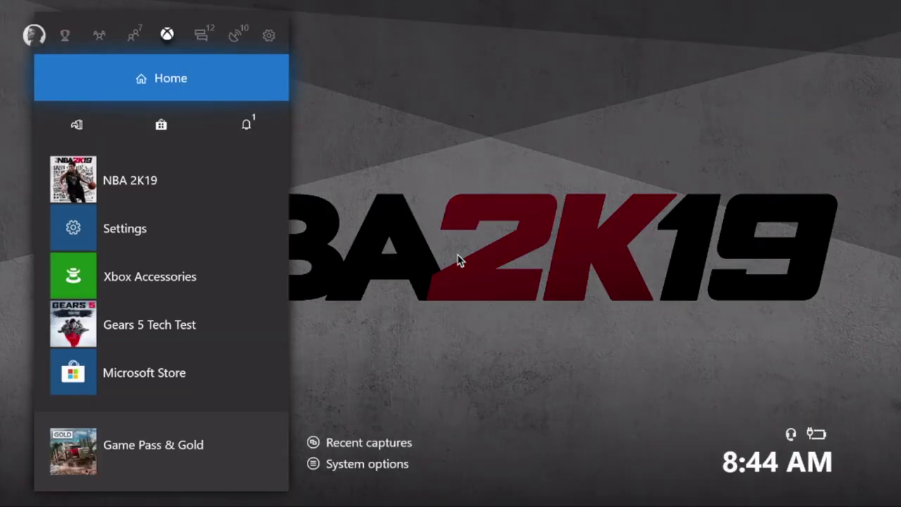
{"action": "key", "text": "Right"}
{"action": "key", "text": "Right"}
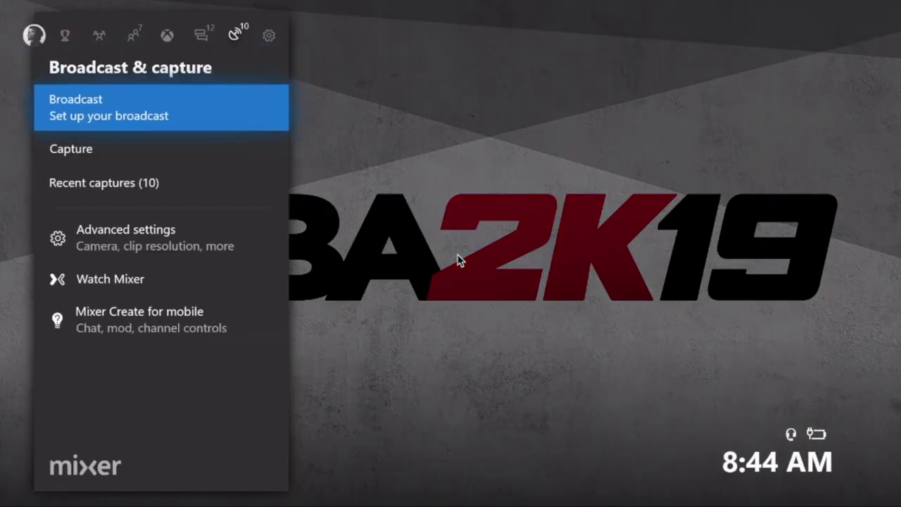
{"action": "key", "text": "Return"}
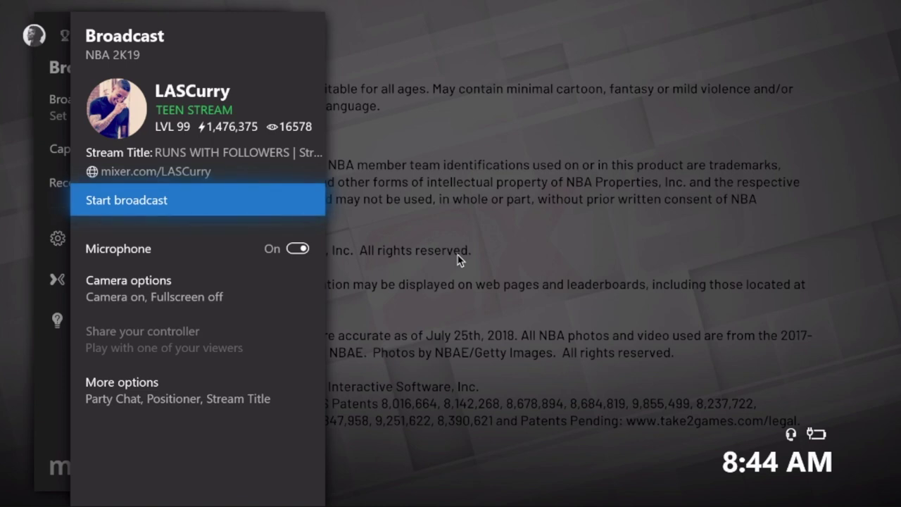
{"action": "key", "text": "Escape"}
{"action": "key", "text": "Escape"}
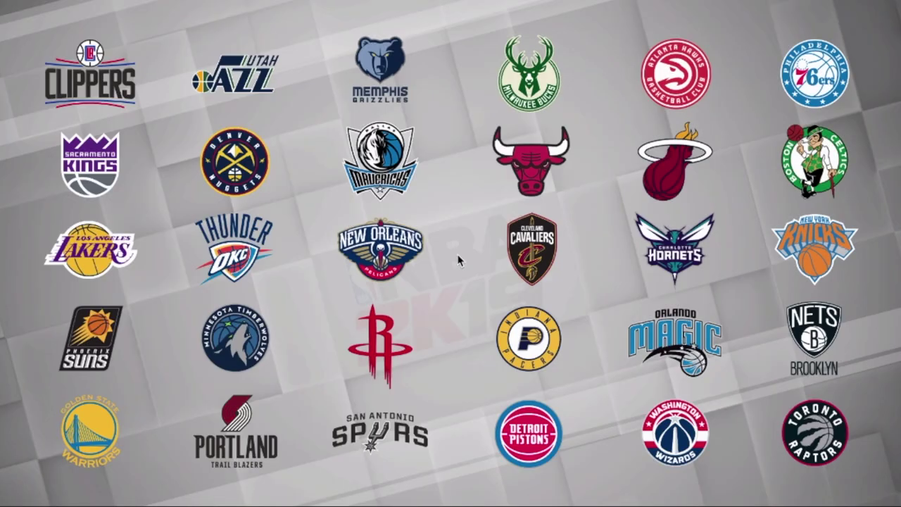
{"action": "key", "text": "super"}
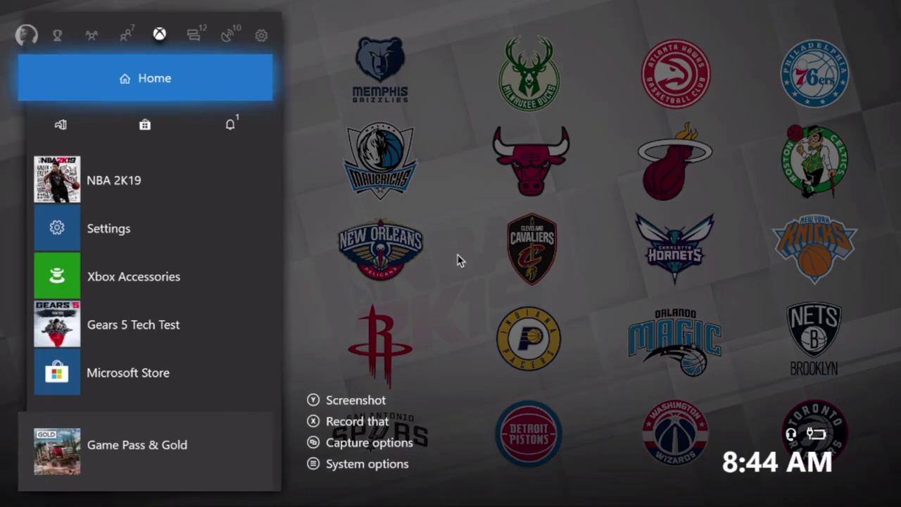
{"action": "key", "text": "Right"}
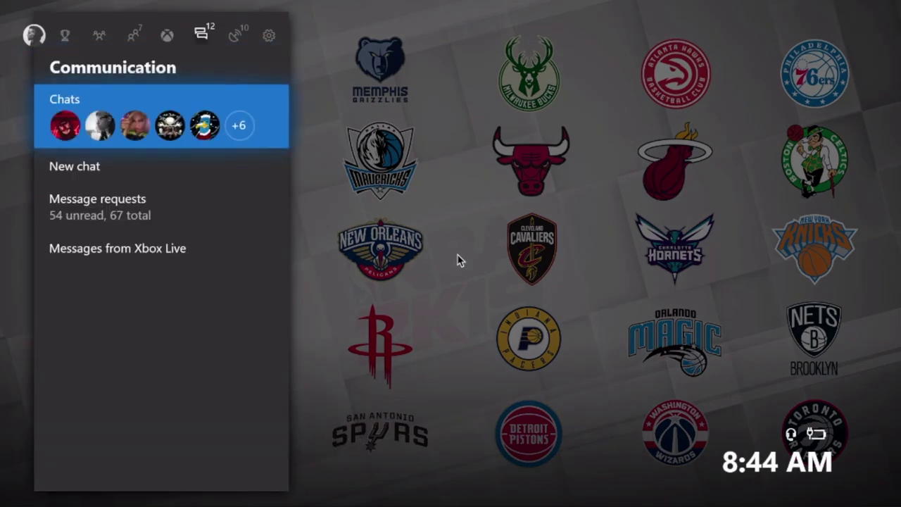
{"action": "key", "text": "Right"}
{"action": "key", "text": "Return"}
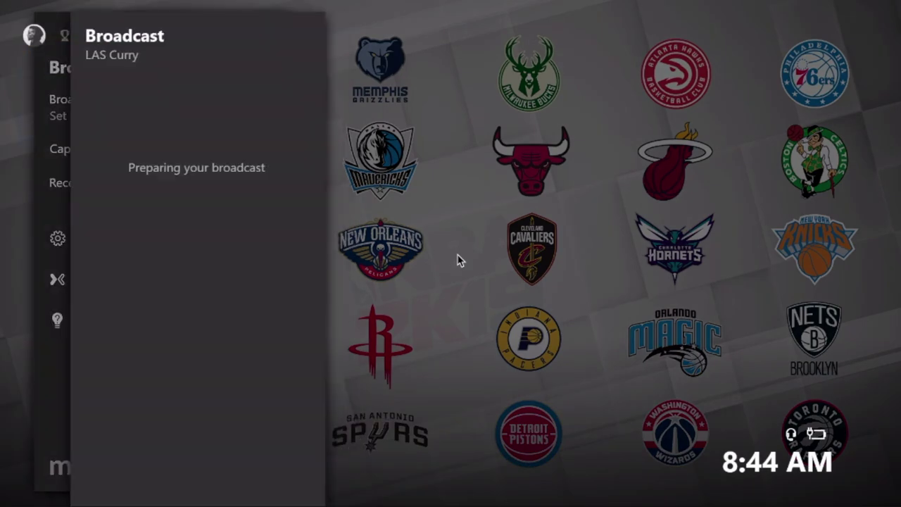